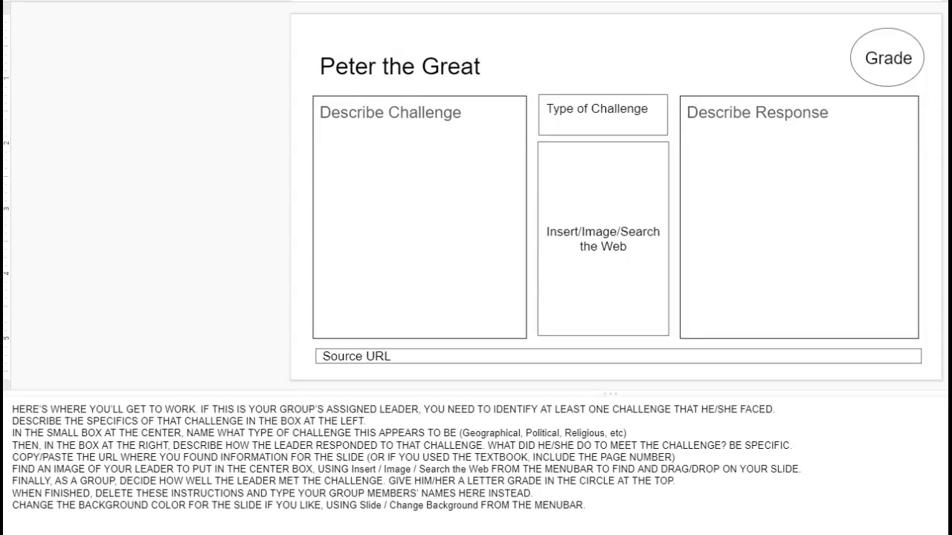
Select the Describe Challenge placeholder wording in the left text box.
left_click(450, 116)
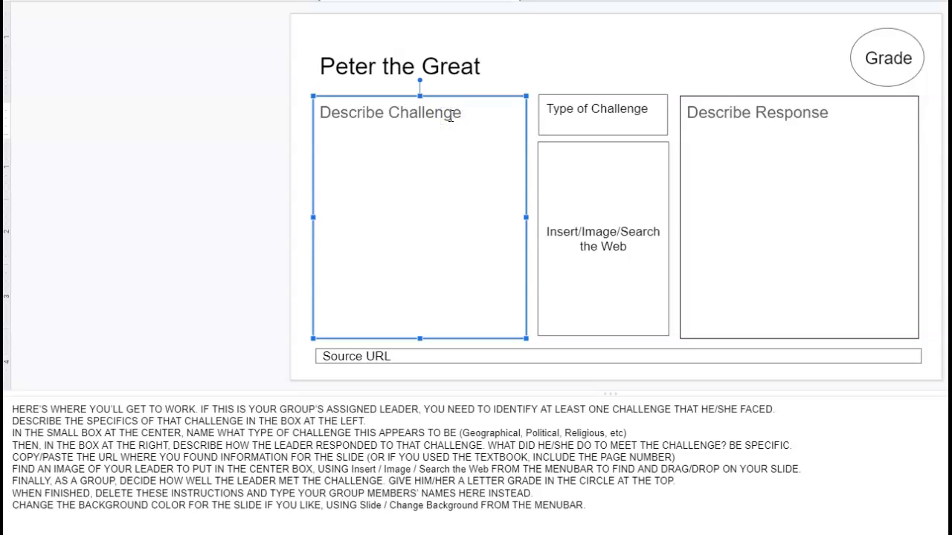
left_click_drag(471, 117, 320, 113)
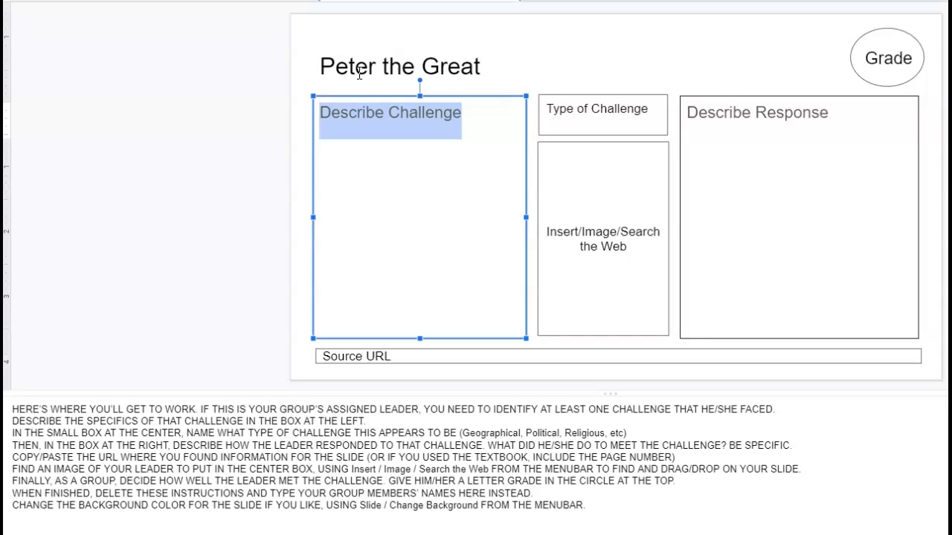
Replace the challenge placeholder with 'Westernize Russia and find a way to keep trade with Europe and the West open all year round.'.
type("WAs")
key("BackSpace")
key("BackSpace")
type("es")
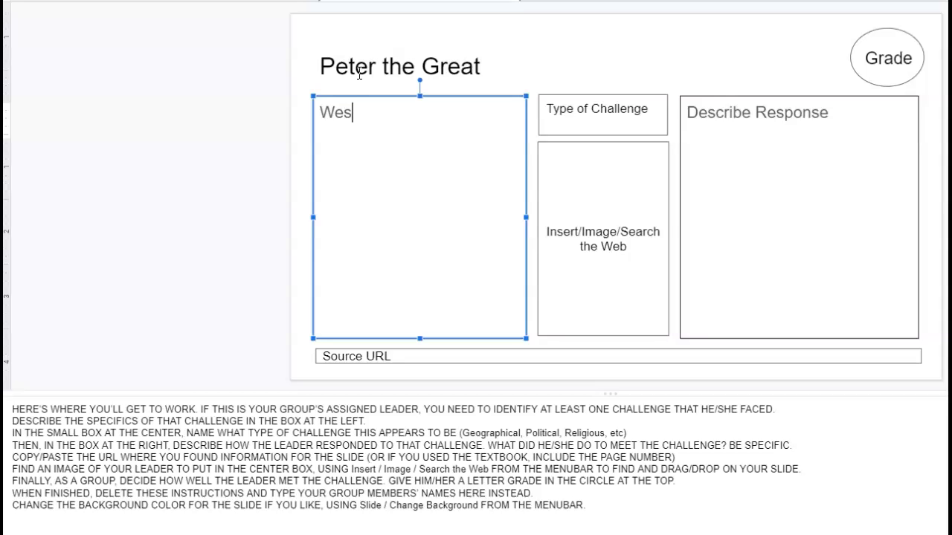
type("ternize Russia and find a way to keep trade with Eurp")
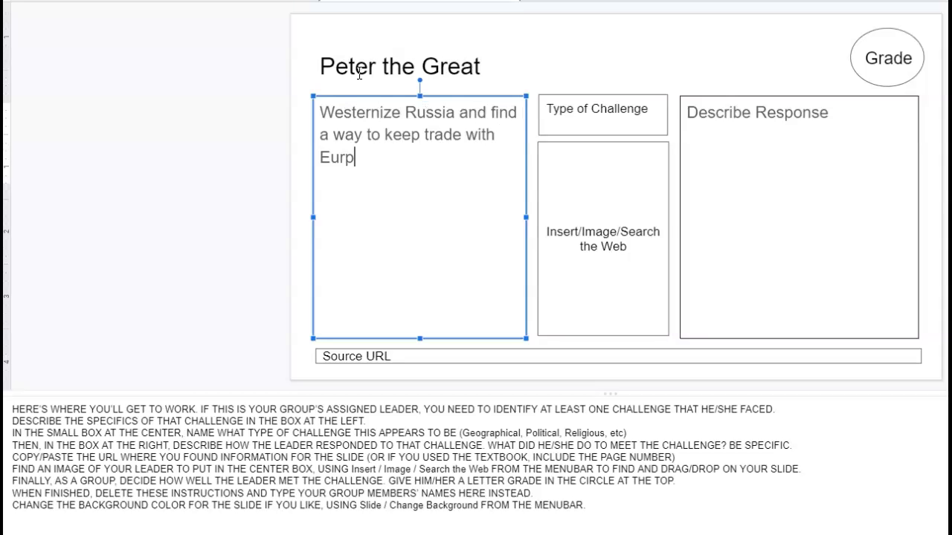
key("BackSpace")
type("ope and the West open all year round.")
Set the Type of Challenge line to 'Geographical, Military'.
double_click(613, 109)
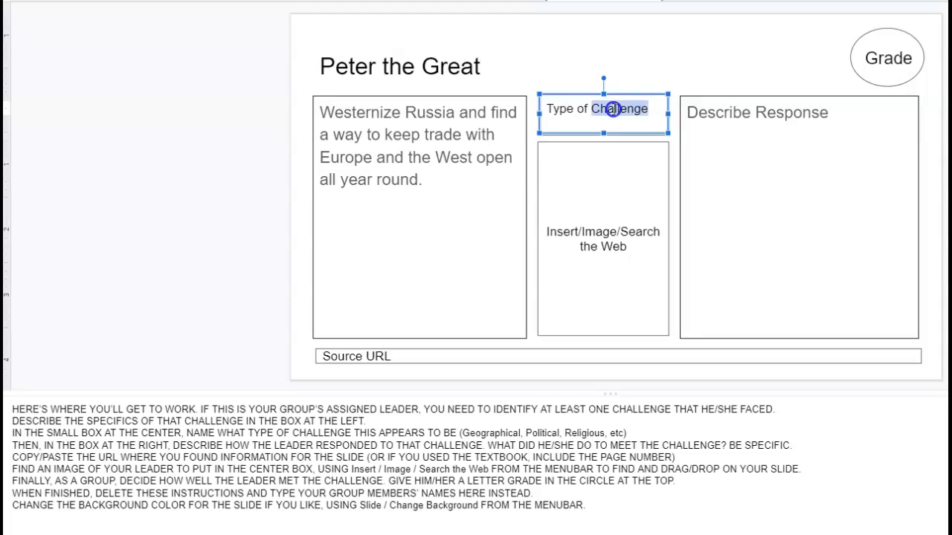
triple_click(613, 109)
type("Geographical, ")
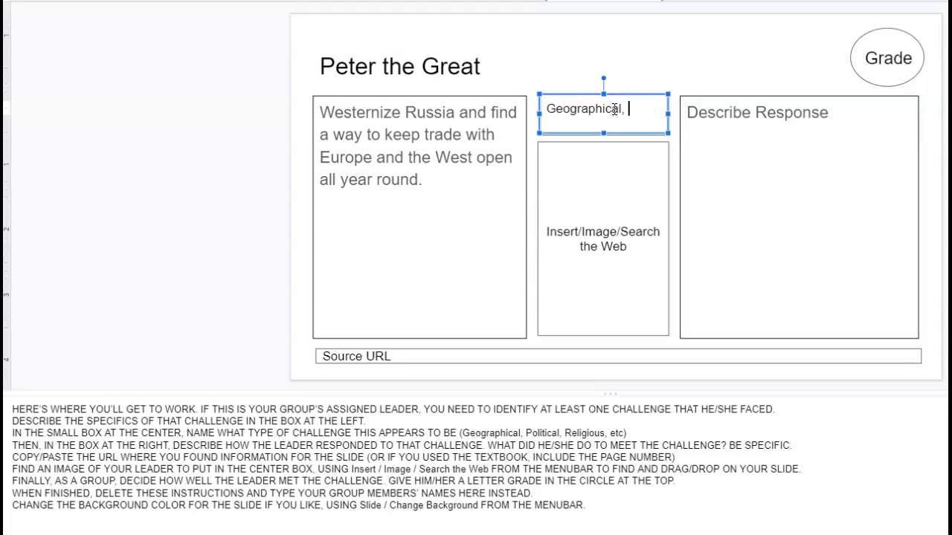
type("Military")
Fill the response with the Sweden war to build St Petersburg, and paste the biography.com URL as source.
left_click_drag(733, 111, 835, 114)
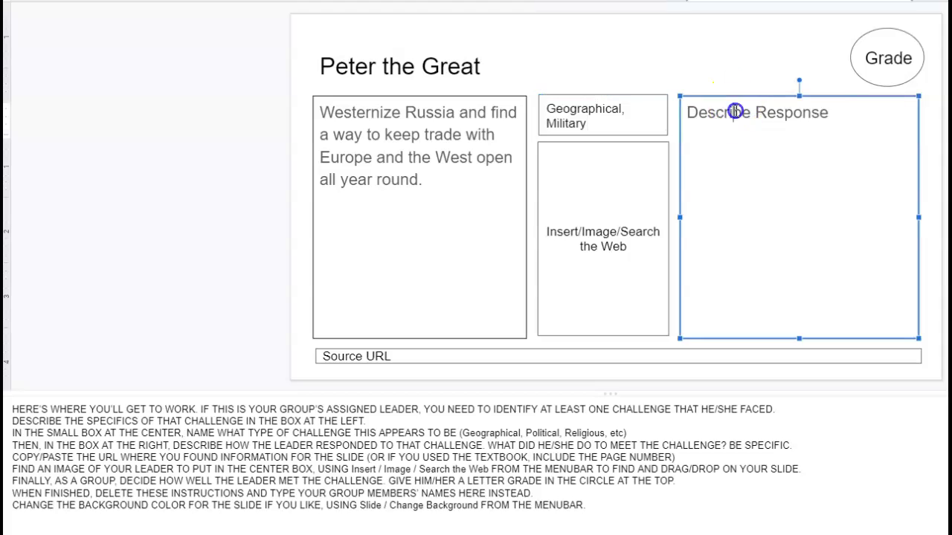
type("Engage in war with Sweden, mainly so")
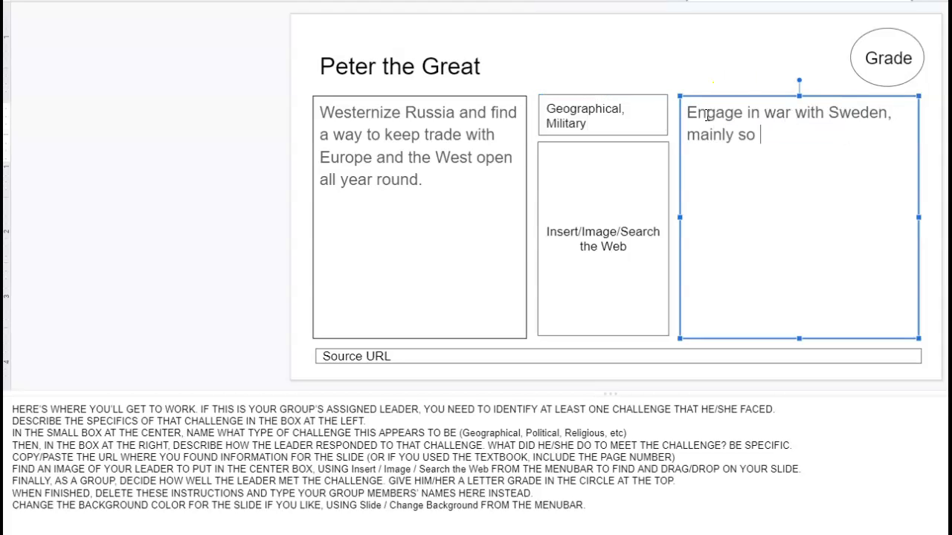
type(" he could create a new capital city: St Petersburg.")
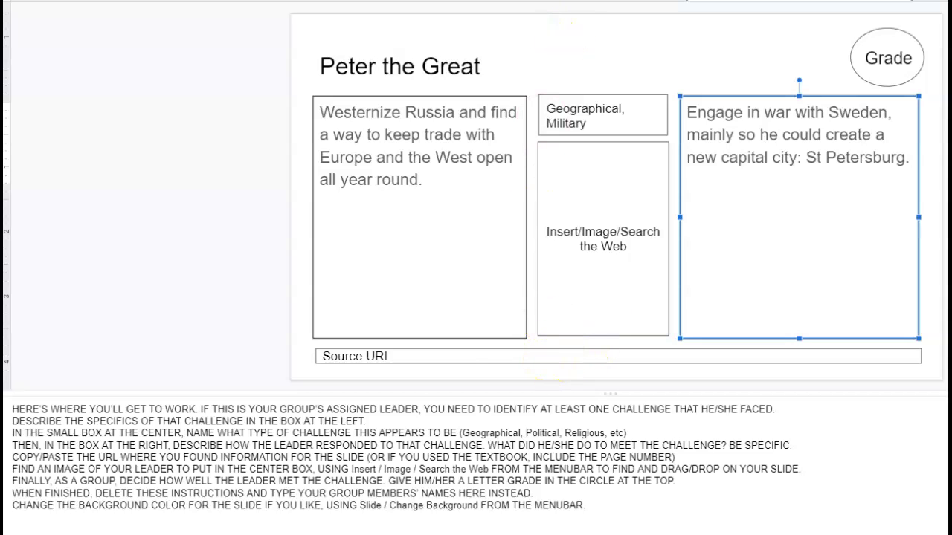
left_click(565, 1)
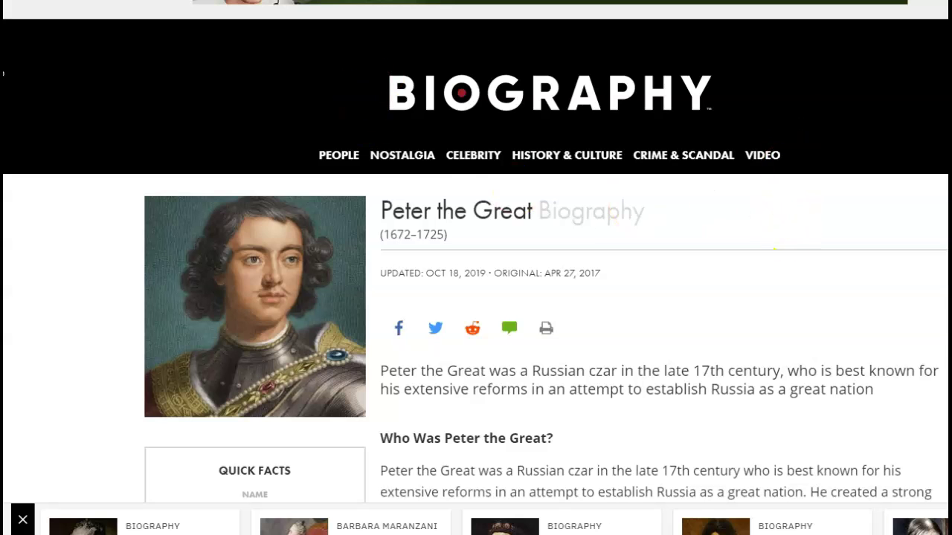
key("ctrl+Tab")
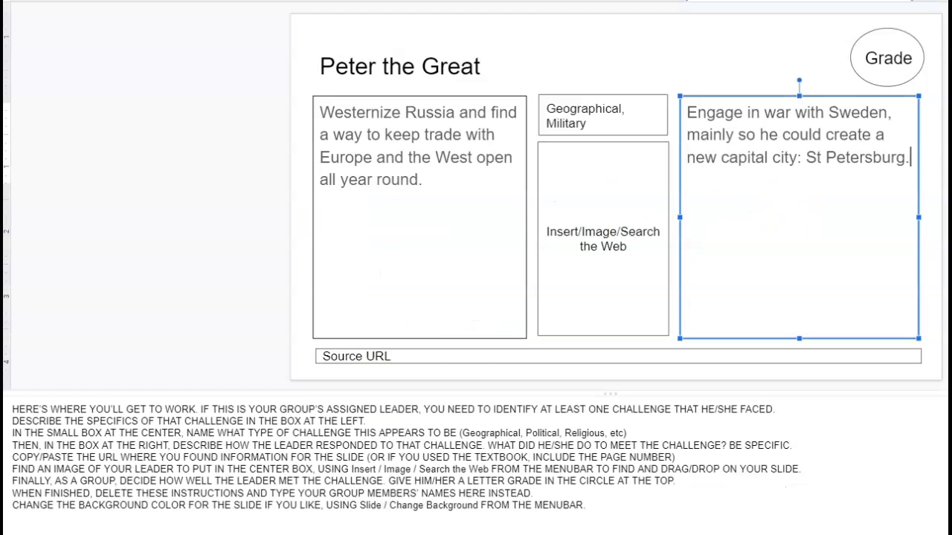
left_click(494, 359)
type("https://www.biography.com/political-figure/peter-the-great")
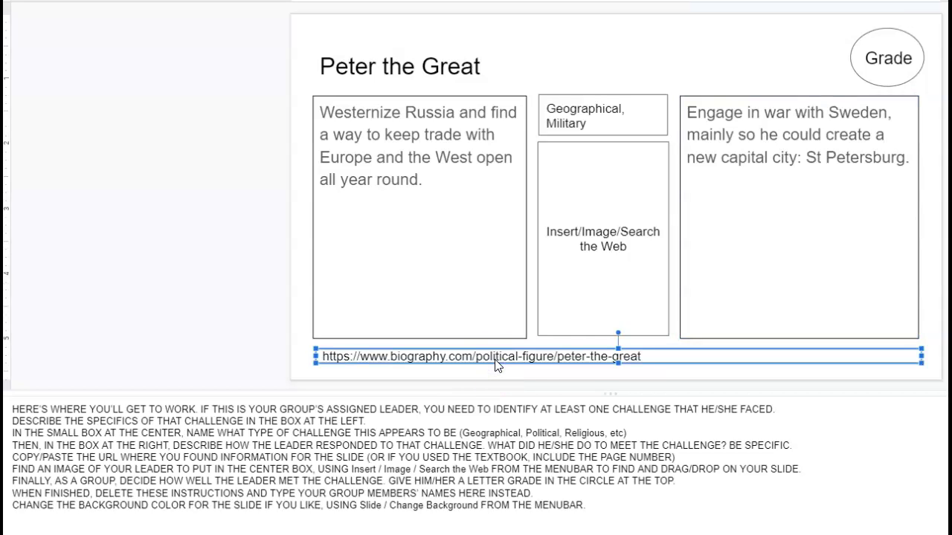
left_click(584, 293)
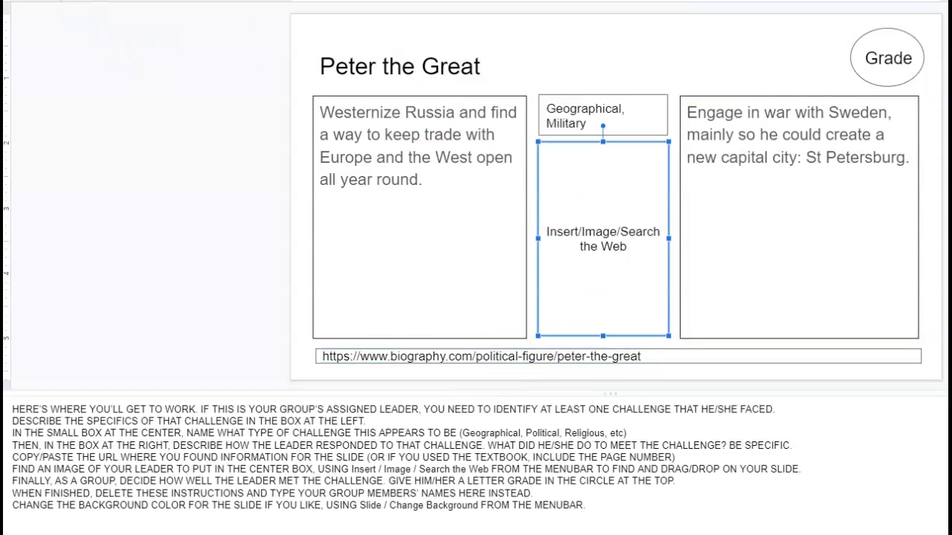
Insert a Peter the Great portrait onto the slide through an Insert > Image web search.
left_click(67, 0)
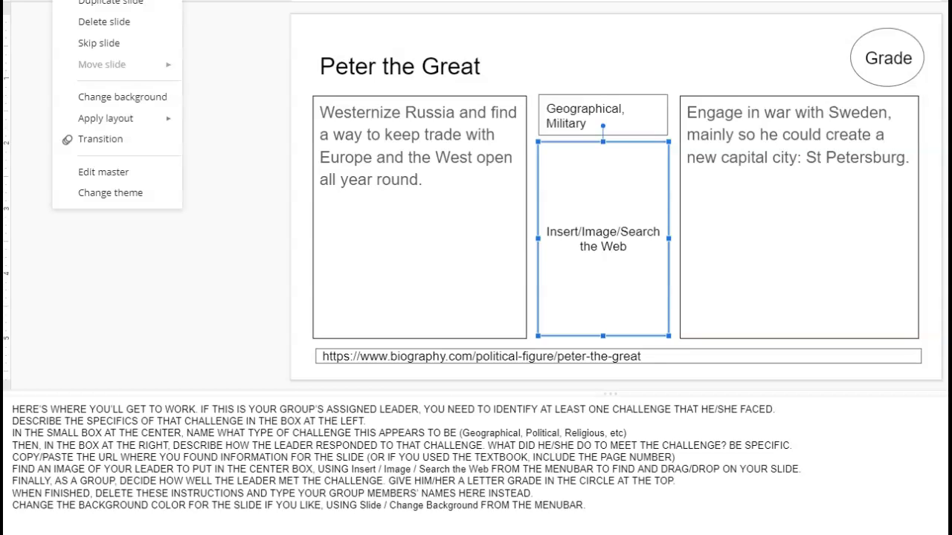
mouse_move(30, 0)
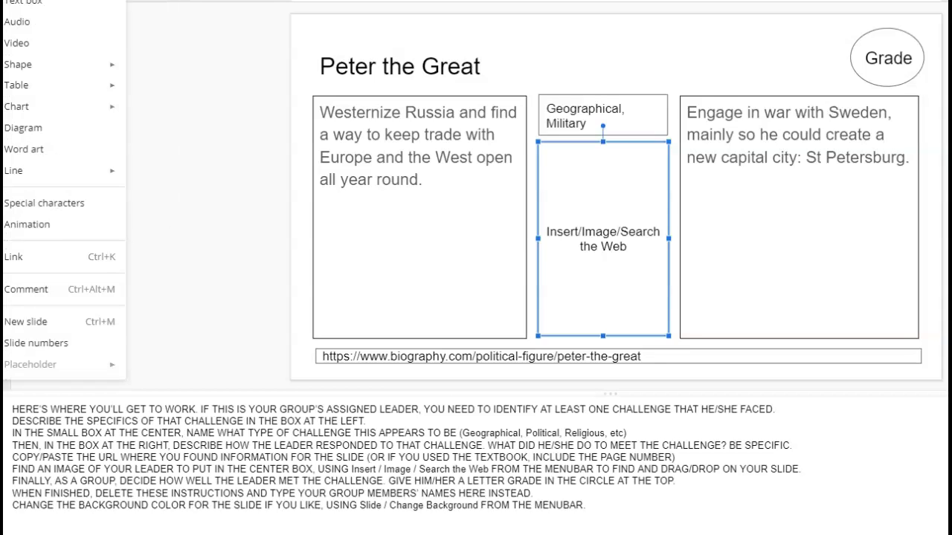
mouse_move(59, 0)
left_click(184, 5)
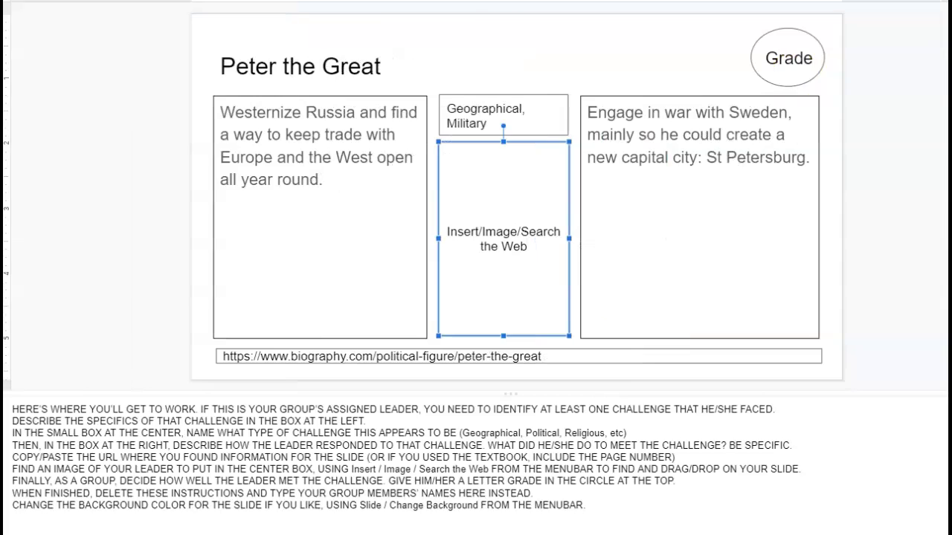
left_click_drag(944, 223, 488, 165)
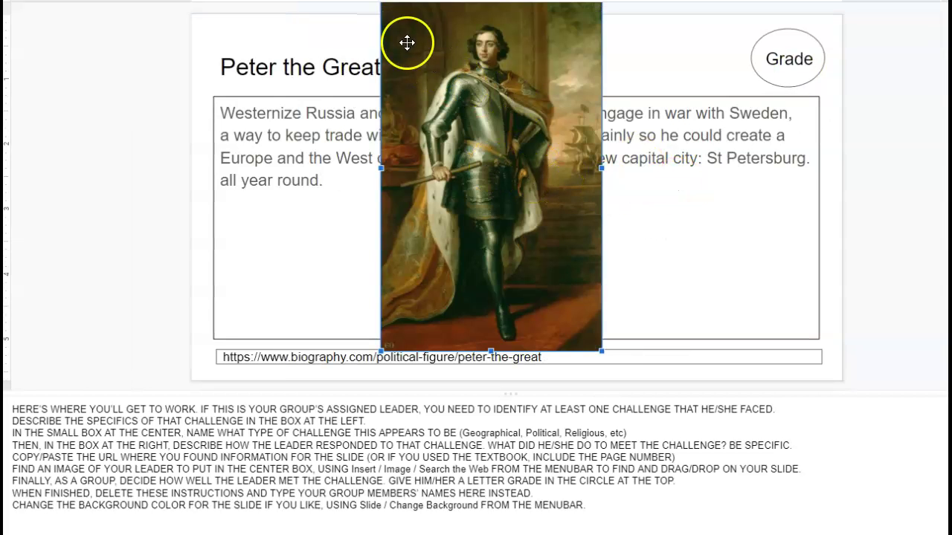
Shrink, crop and position the portrait to fit inside the centre box.
left_click_drag(604, 352, 483, 212)
left_click_drag(441, 113, 501, 232)
left_click_drag(563, 129, 546, 202)
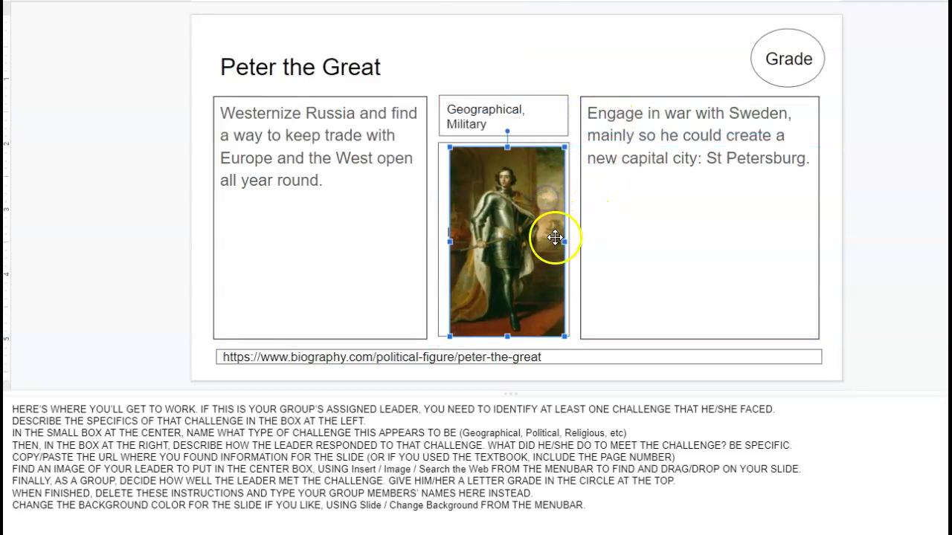
double_click(519, 291)
left_click_drag(512, 334, 506, 283)
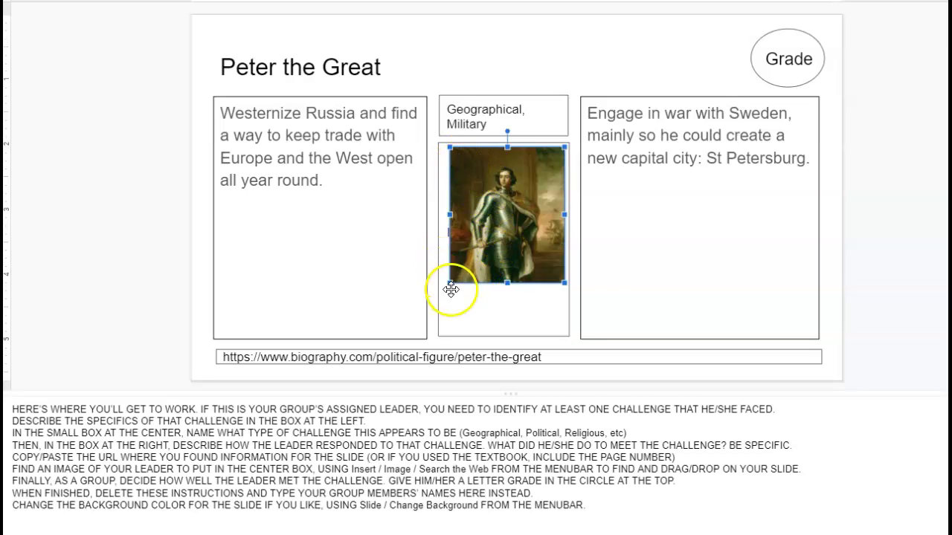
left_click_drag(449, 283, 439, 295)
left_click_drag(503, 268, 492, 270)
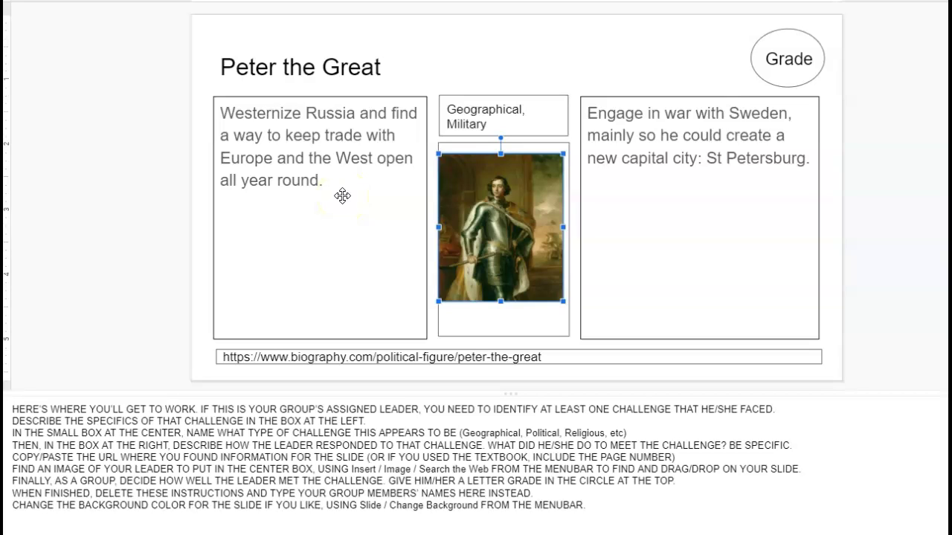
Replace the Grade placeholder in the top-right circle with A-.
left_click(790, 65)
double_click(789, 66)
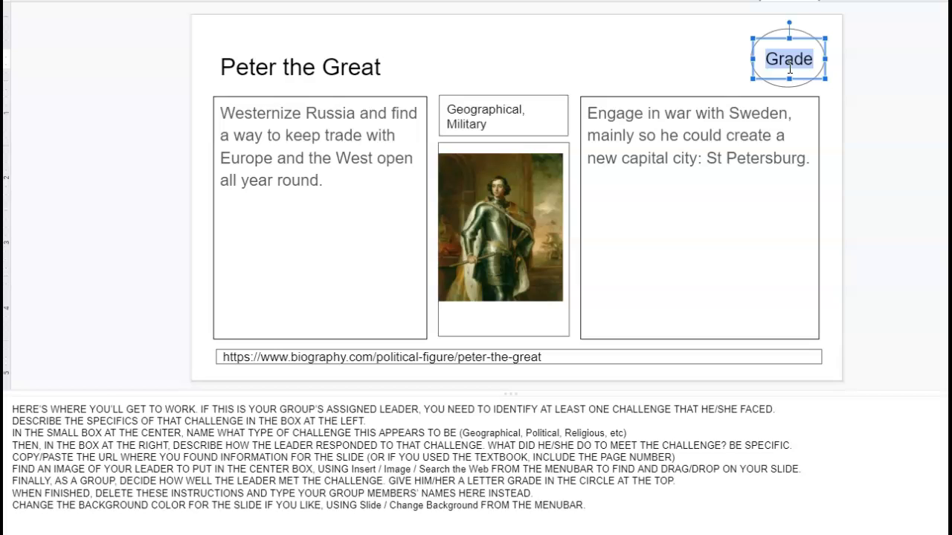
type("A-")
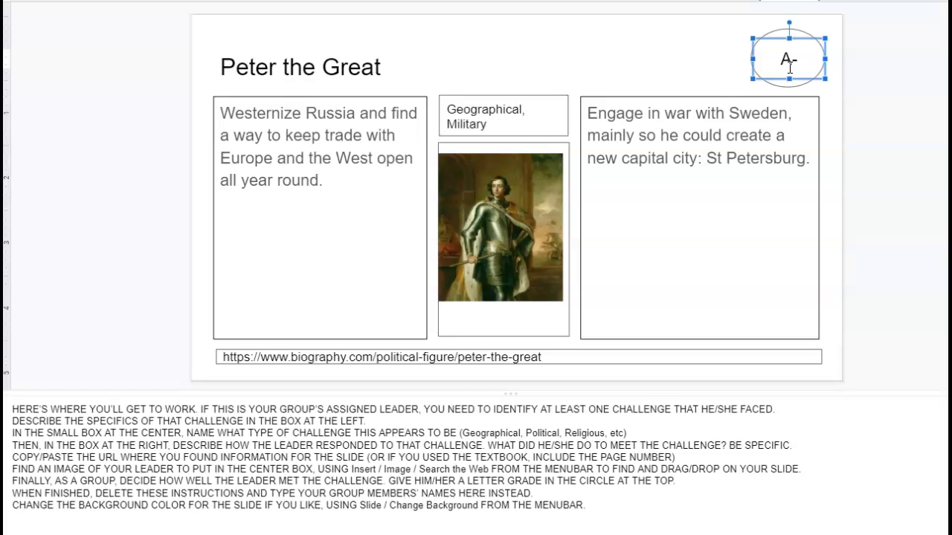
left_click(783, 206)
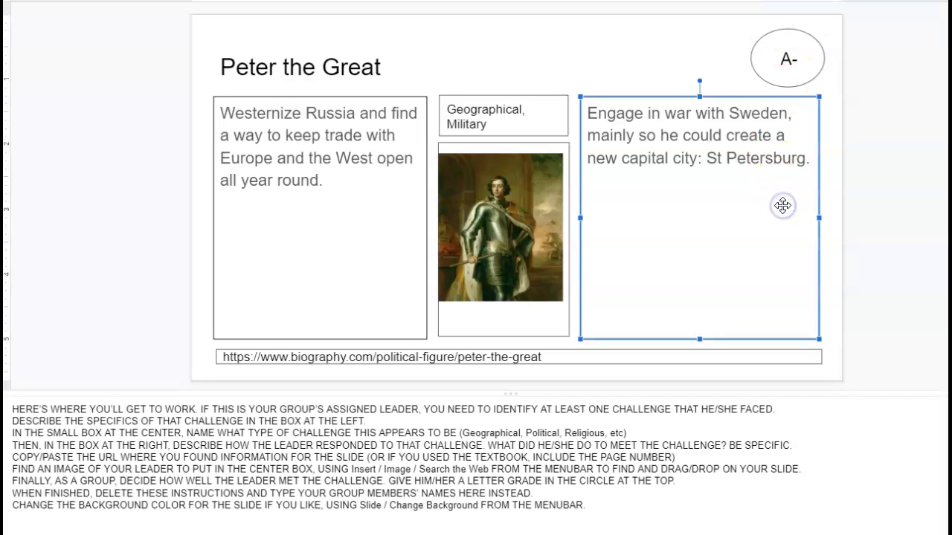
Delete the group instructions from the speaker notes, leaving only a short line of filler text.
left_click(614, 501)
key("ctrl+a")
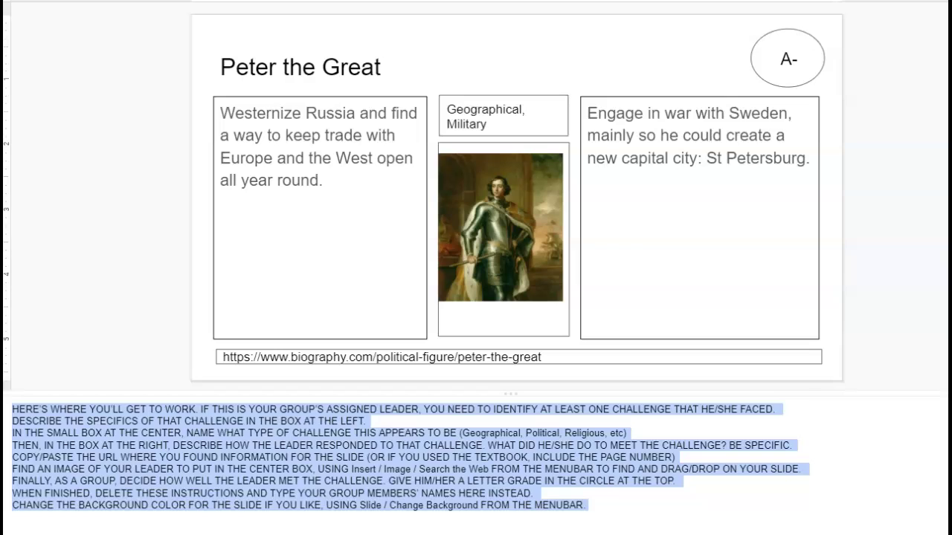
key("BackSpace")
type("Ljf lejtludlkwf ljghl hf lj")
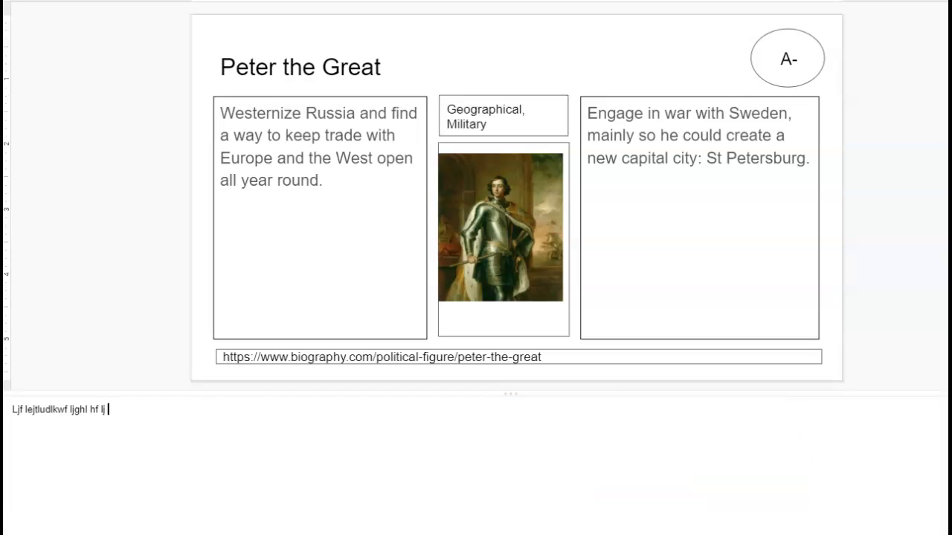
left_click(468, 45)
left_click(328, 34)
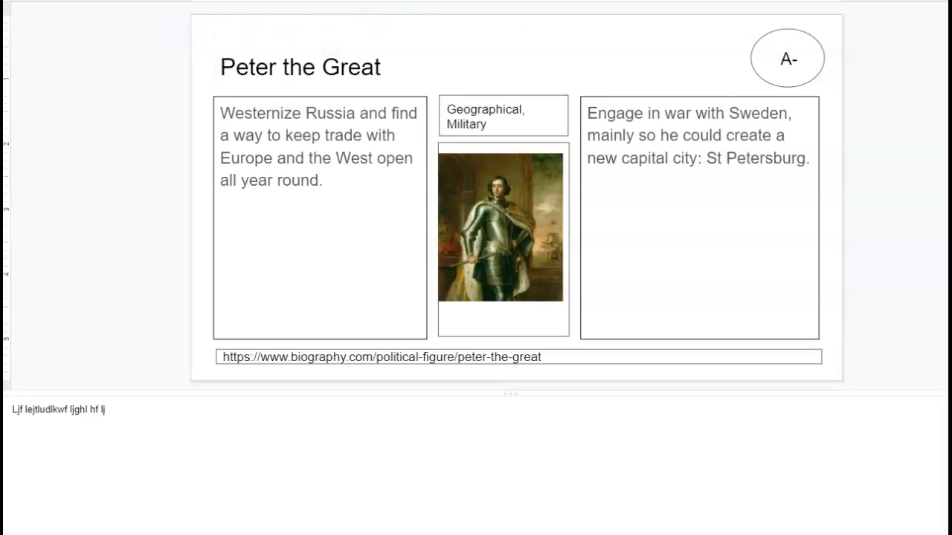
Change the slide background to a solid purple colour.
right_click(53, 2)
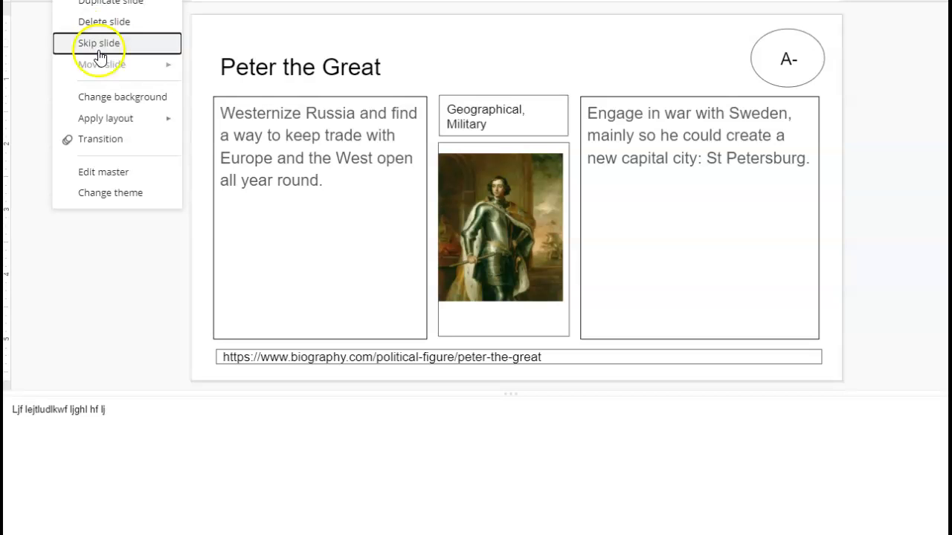
left_click(106, 97)
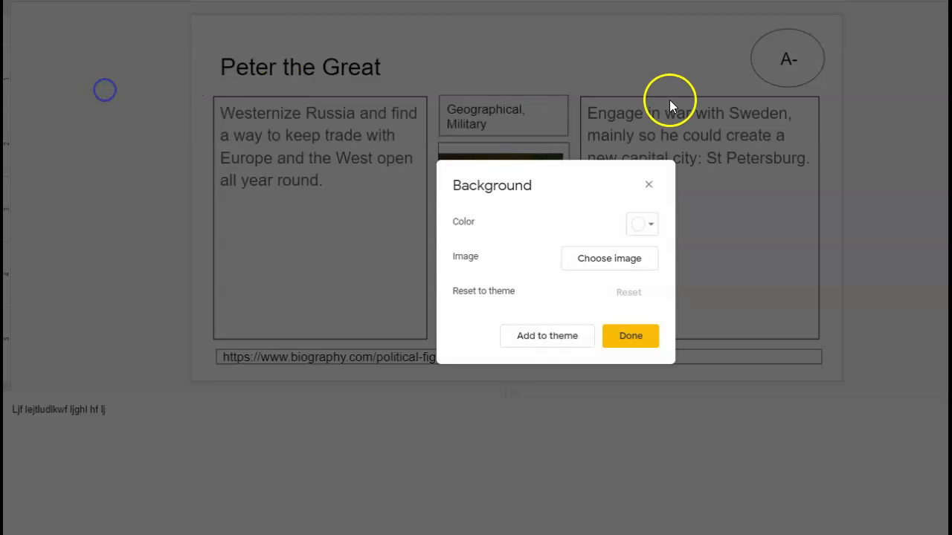
left_click(647, 226)
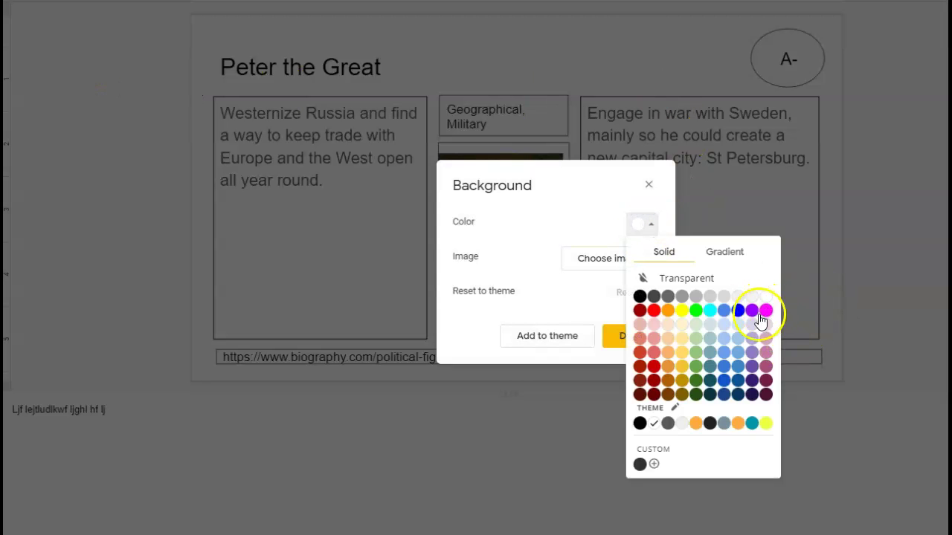
left_click(751, 312)
left_click(638, 338)
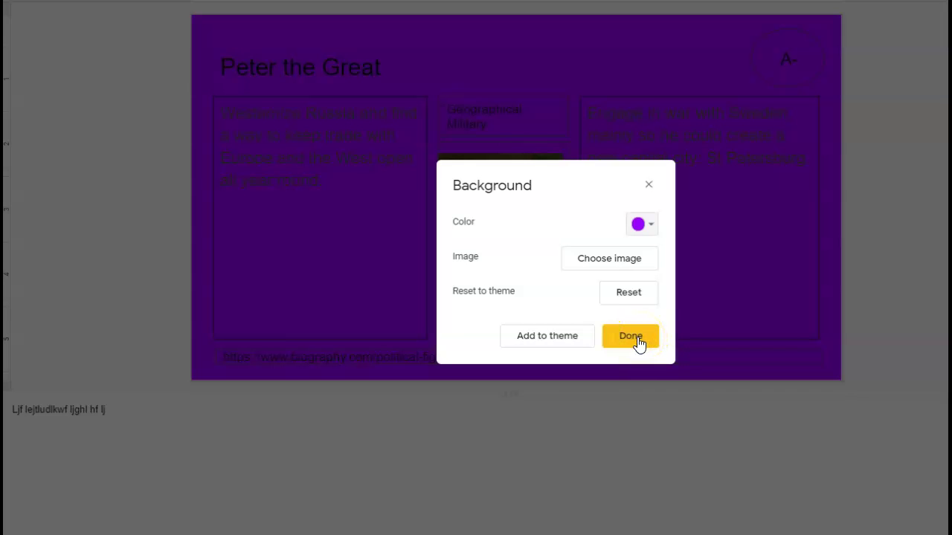
left_click(638, 338)
left_click(290, 181)
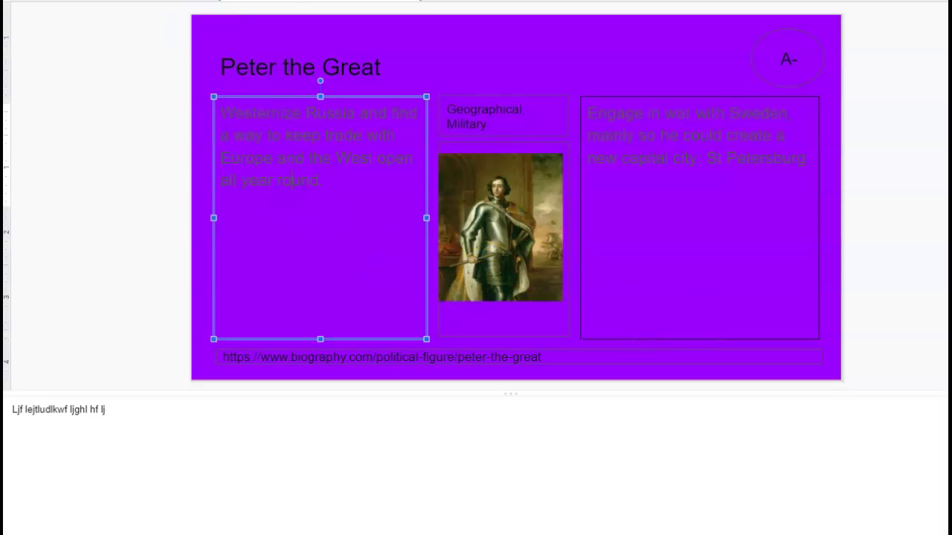
Fill the challenge, type, response, source URL and title boxes with white.
left_click(280, 43)
left_click(504, 115)
left_click(280, 43)
left_click(669, 158)
left_click(280, 43)
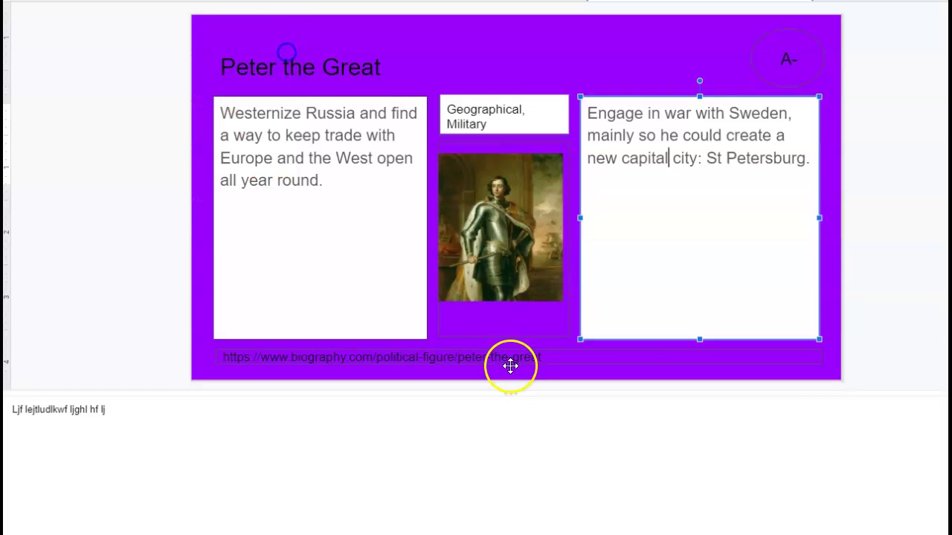
left_click(510, 366)
left_click(281, 44)
left_click(314, 66)
left_click(279, 43)
left_click(282, 45)
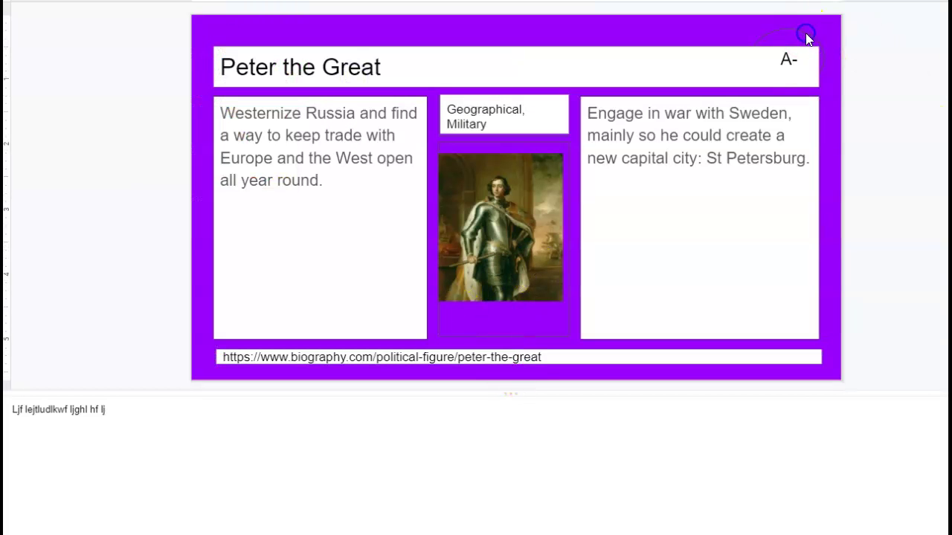
Fill the A- grade box with green.
left_click(775, 41)
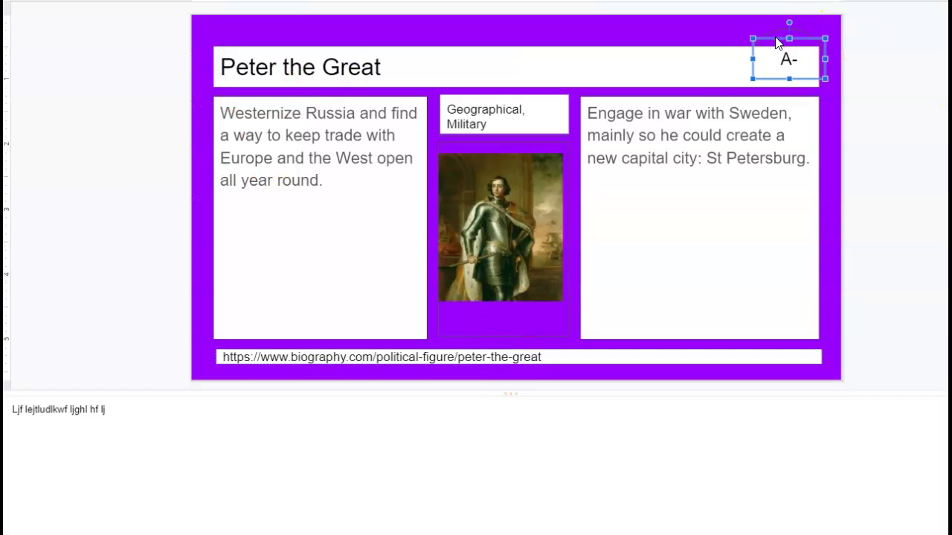
left_click(152, 0)
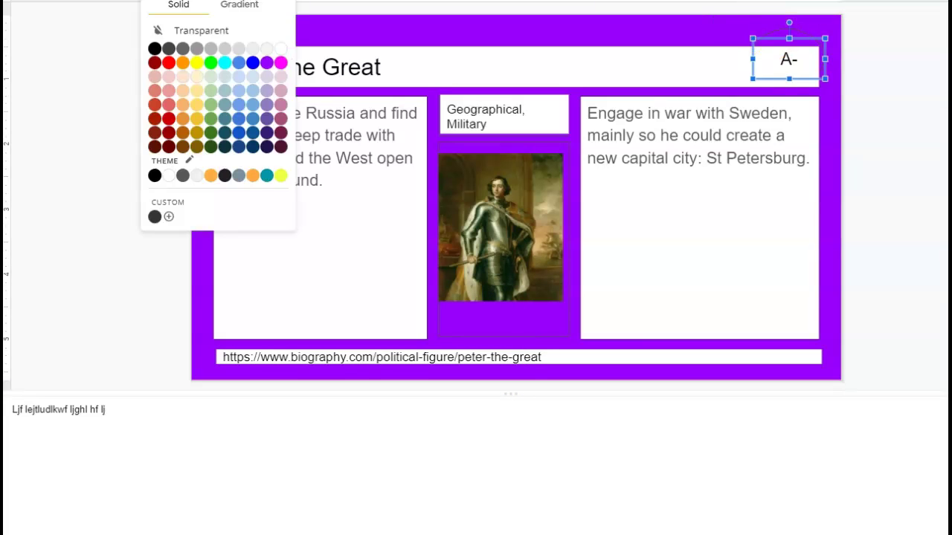
left_click(212, 63)
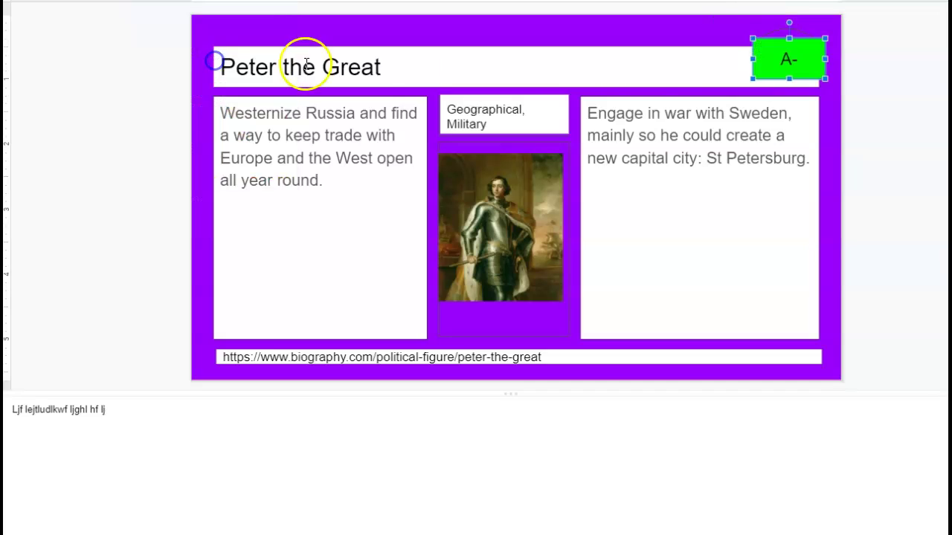
Shorten the title box to stop before the grade, and shrink the green A- box.
left_click(652, 60)
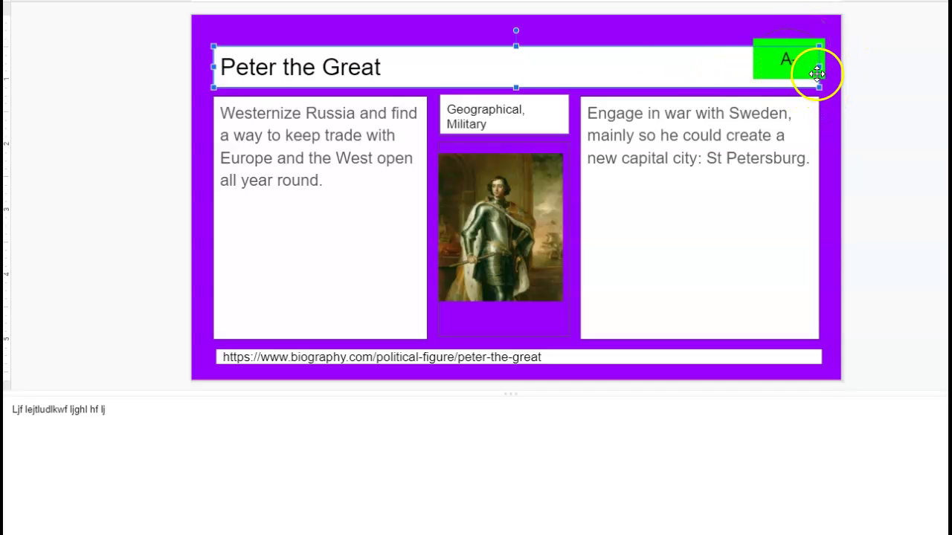
left_click_drag(819, 67, 714, 64)
left_click(786, 65)
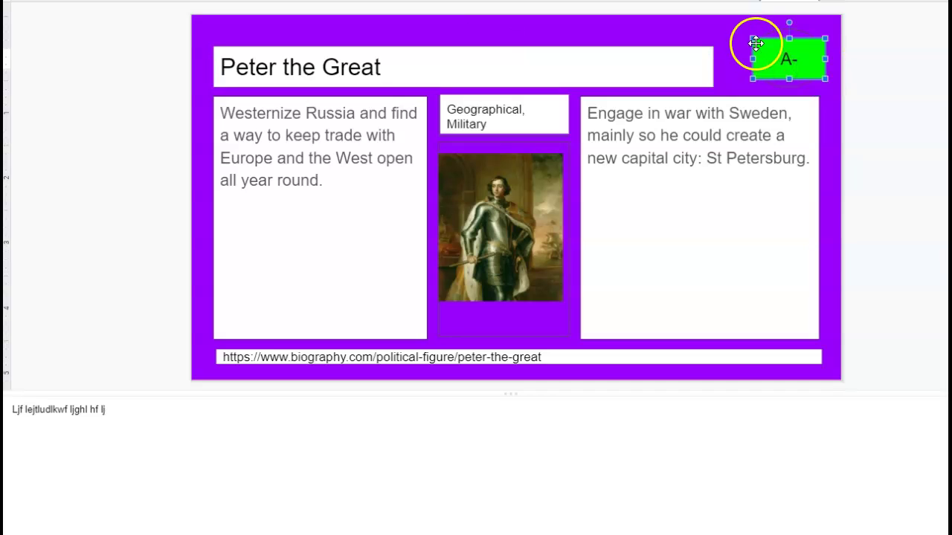
left_click_drag(751, 40, 760, 50)
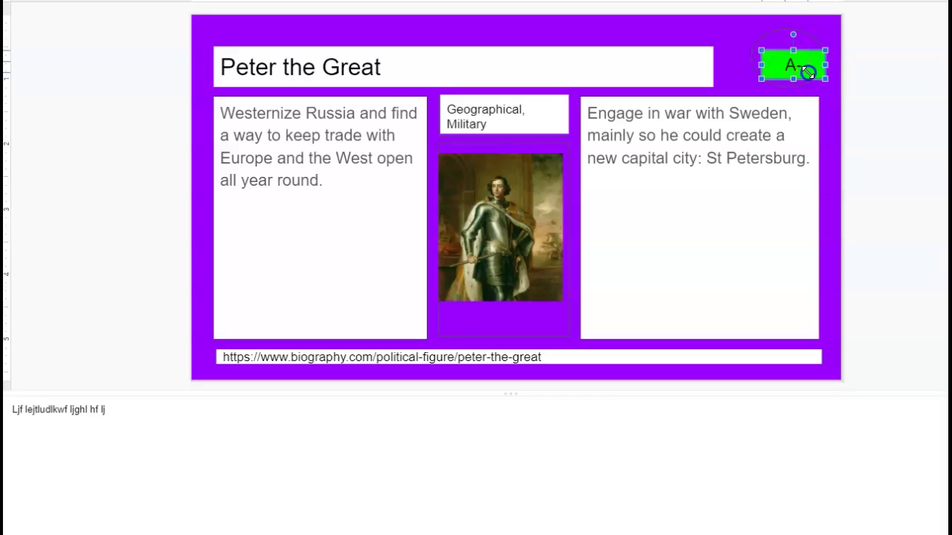
left_click_drag(809, 72, 795, 51)
left_click(734, 159)
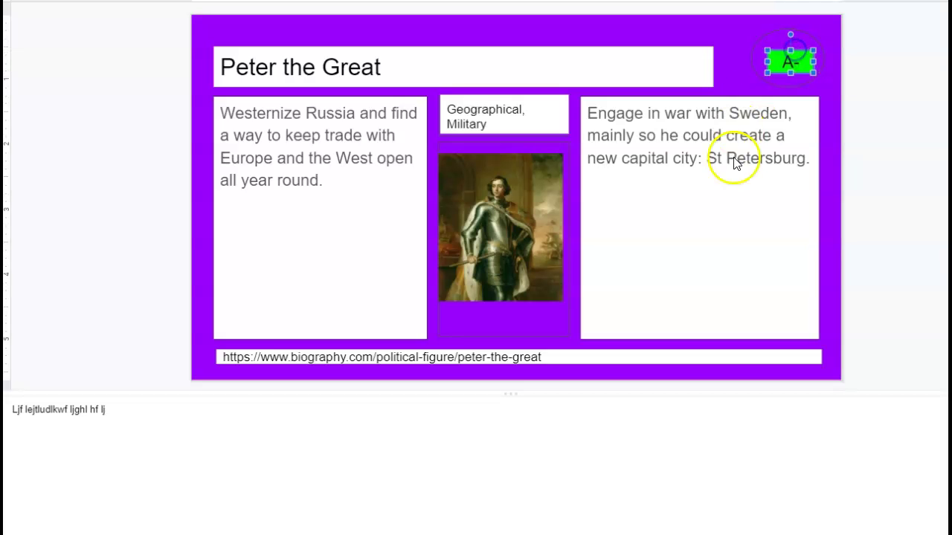